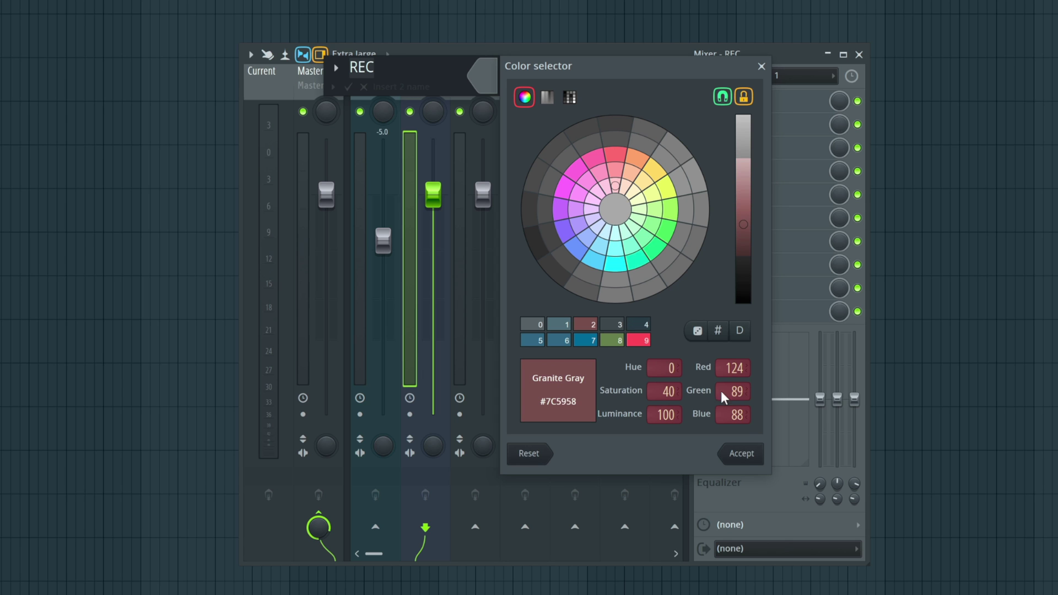
Apply the #7C5958 color to the REC mixer track and clone the REC playlist track together with its effects.
left_click(742, 455)
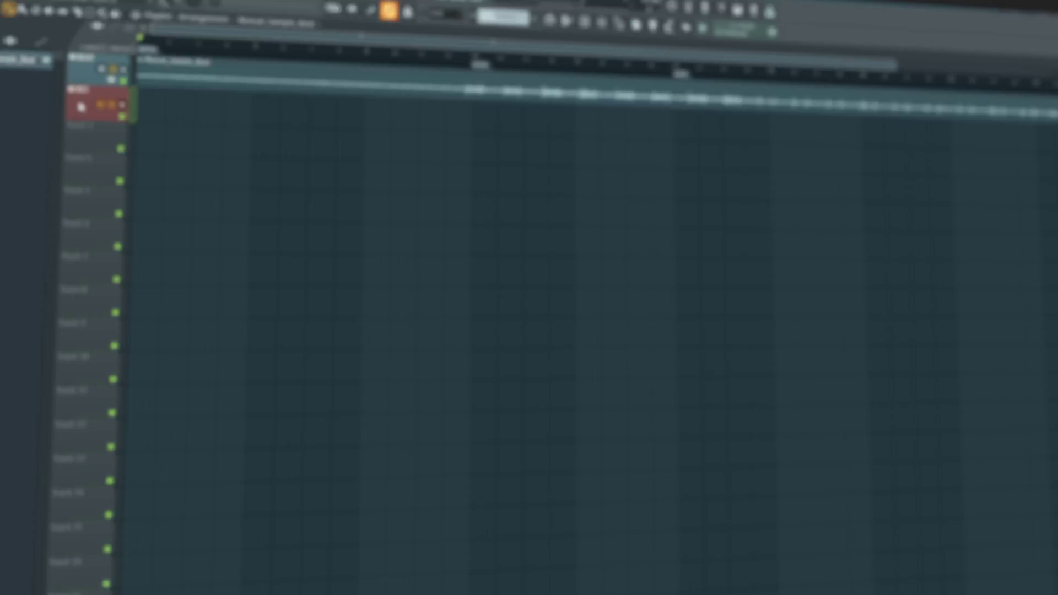
right_click(91, 104)
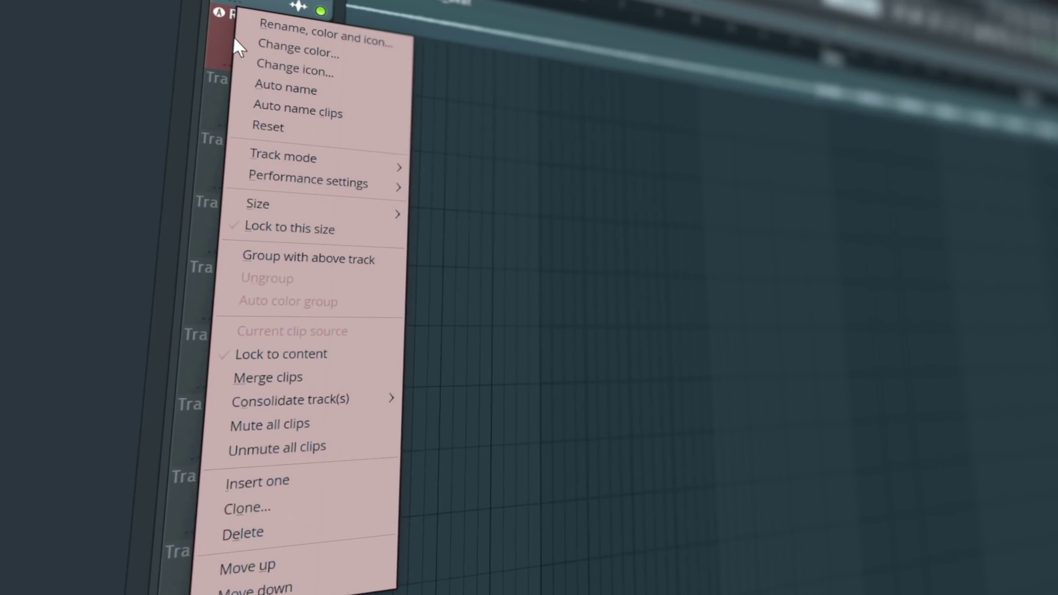
left_click(286, 500)
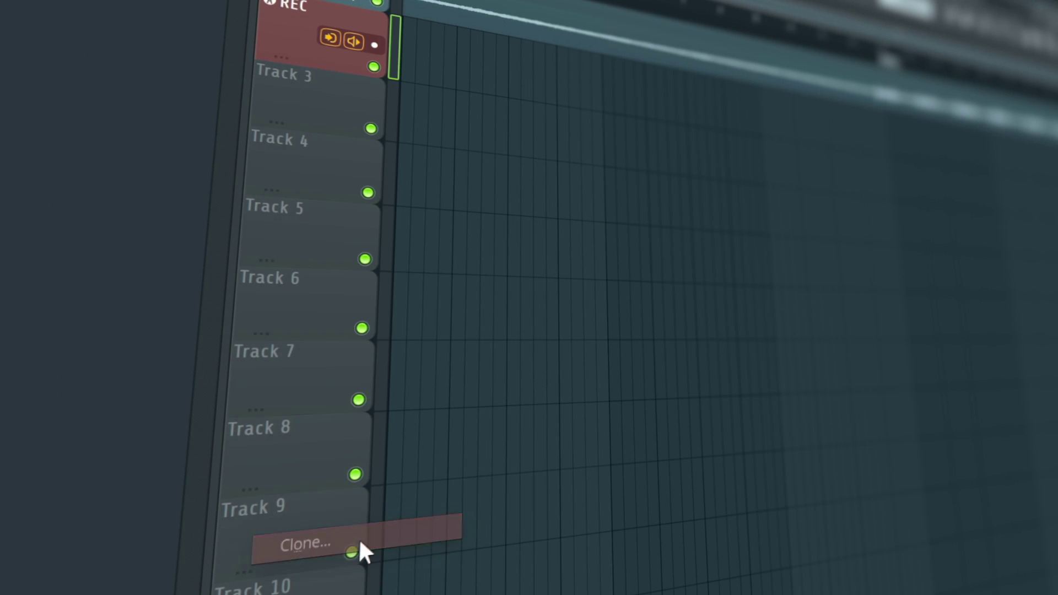
left_click(359, 544)
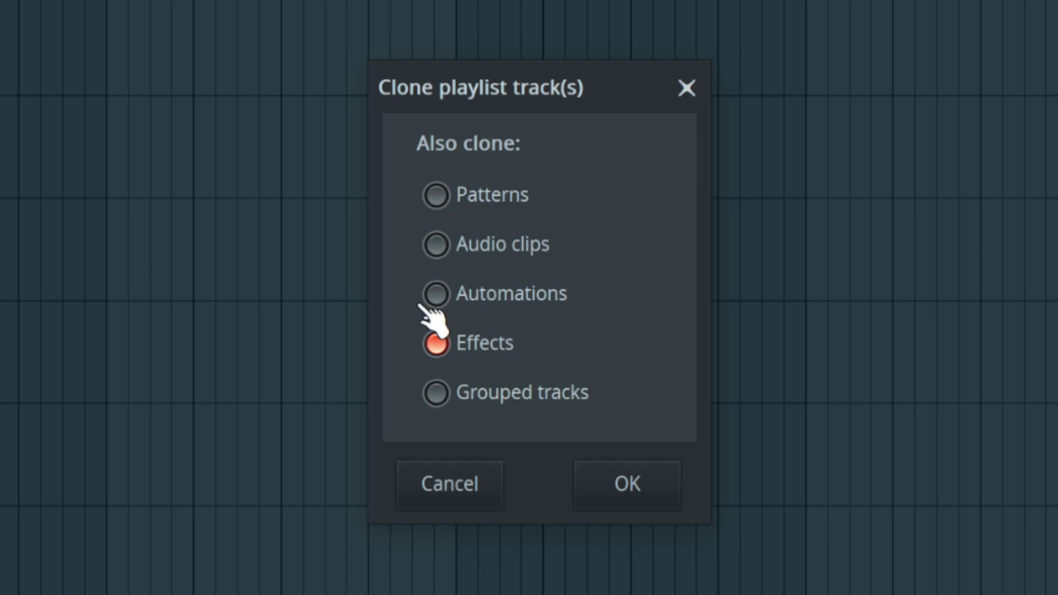
left_click(626, 484)
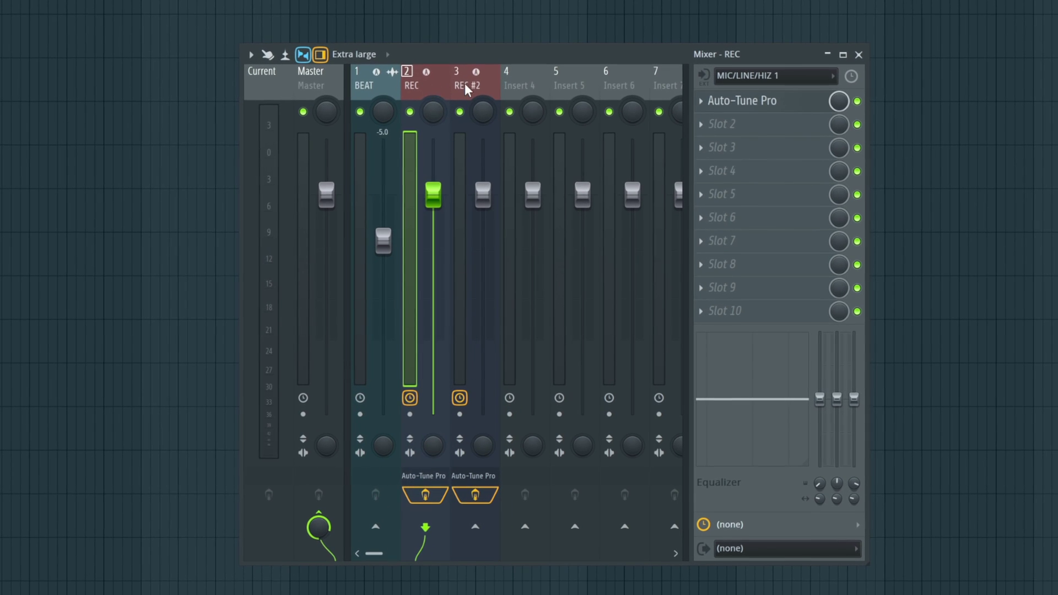
Check Auto-Tune Pro on the REC #2 mixer track and clone the REC #2 playlist track with its effects.
left_click(472, 88)
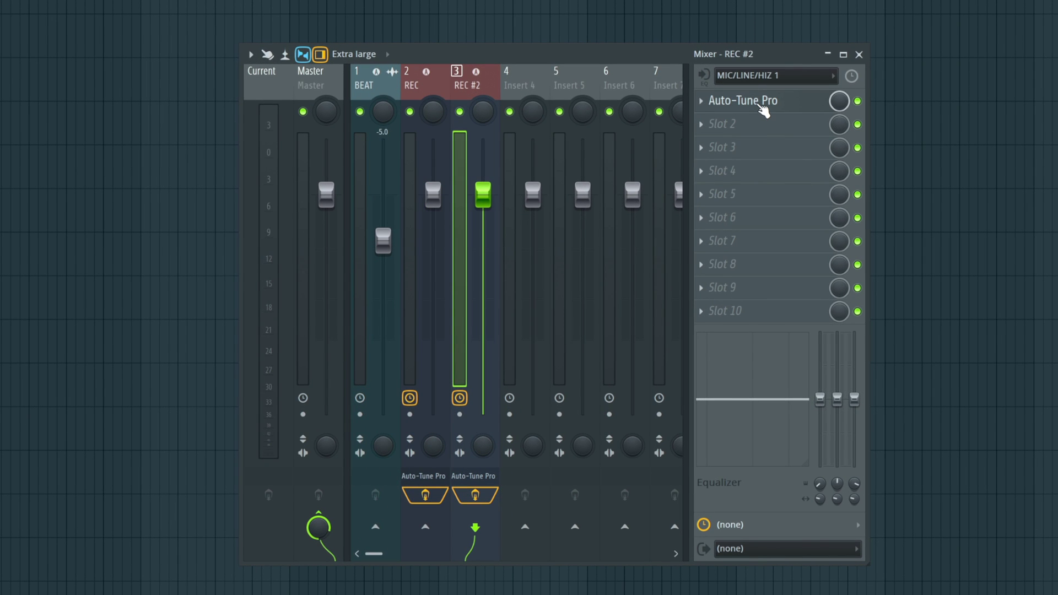
left_click(746, 102)
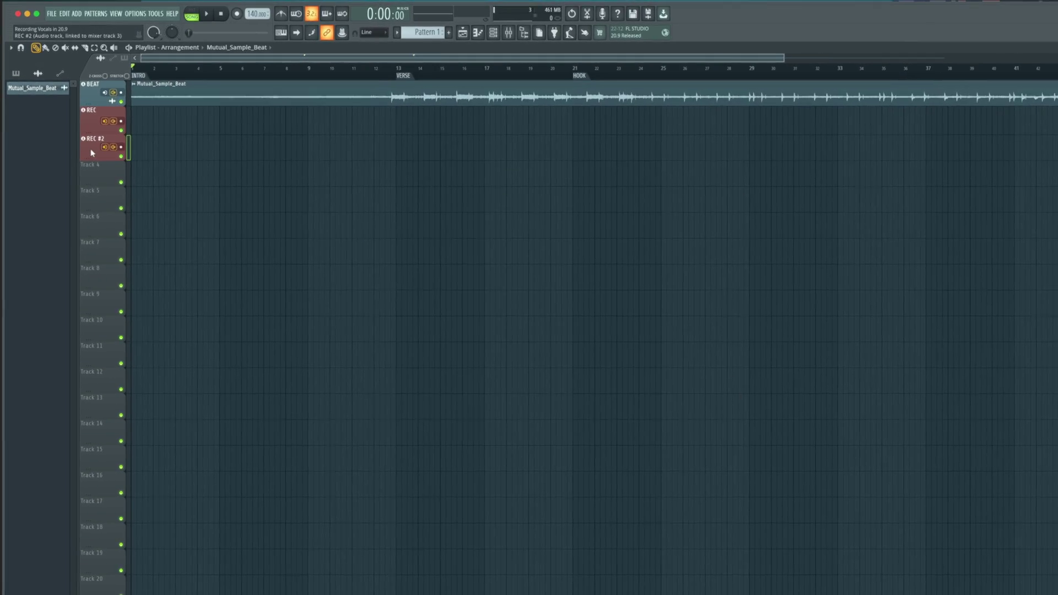
right_click(50, 118)
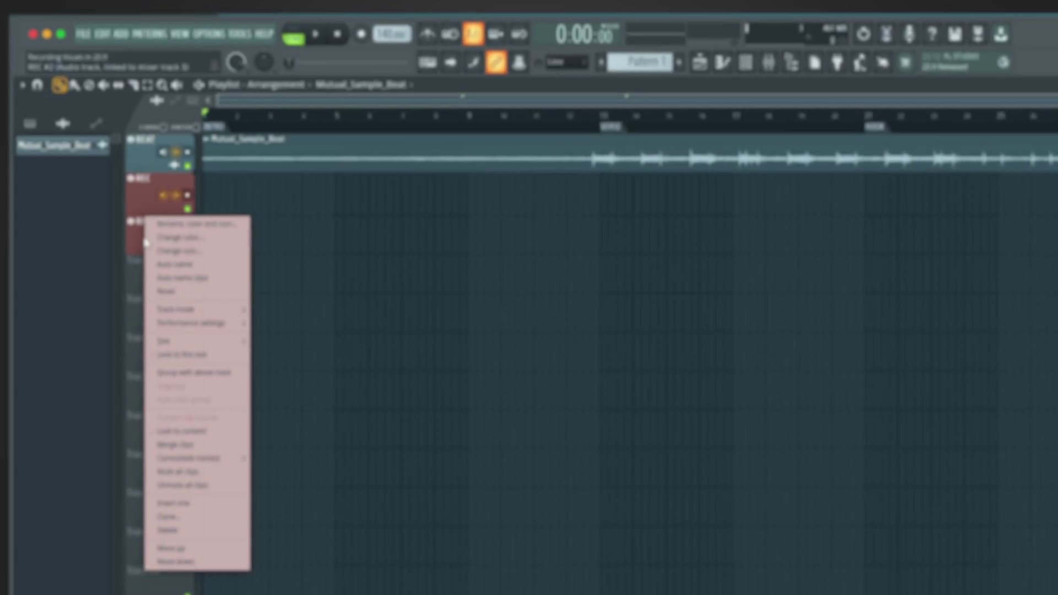
left_click(219, 586)
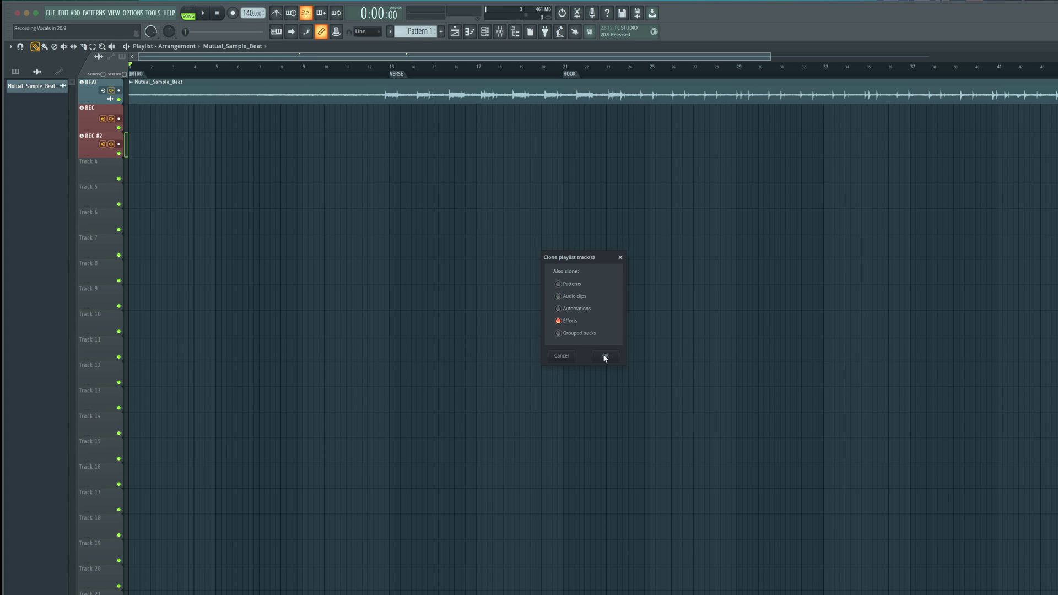
left_click(610, 358)
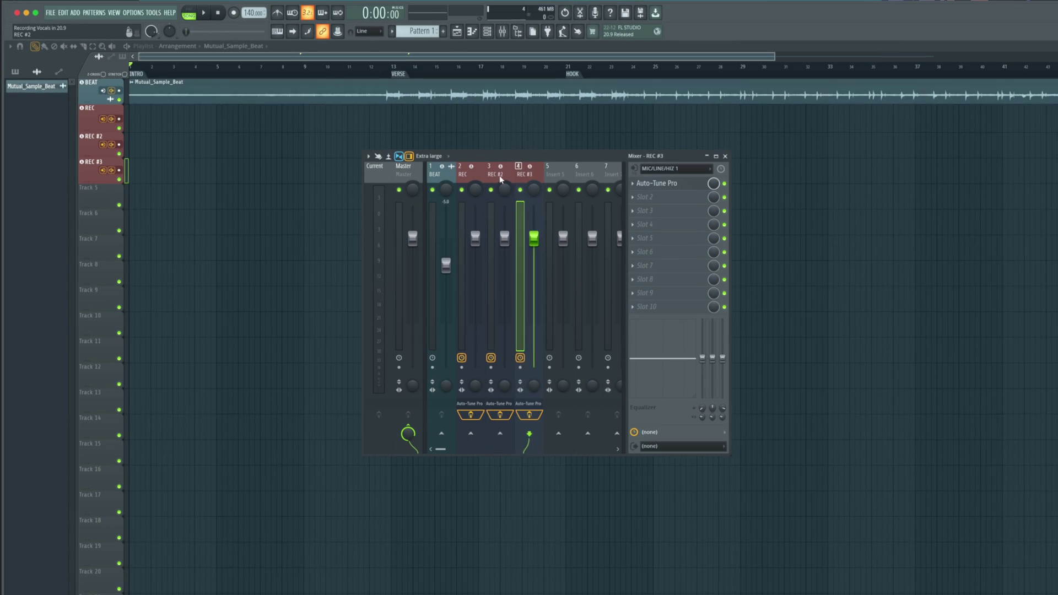
Check the effects on the REC #3 mixer track, and select the REC mixer track.
left_click(516, 176)
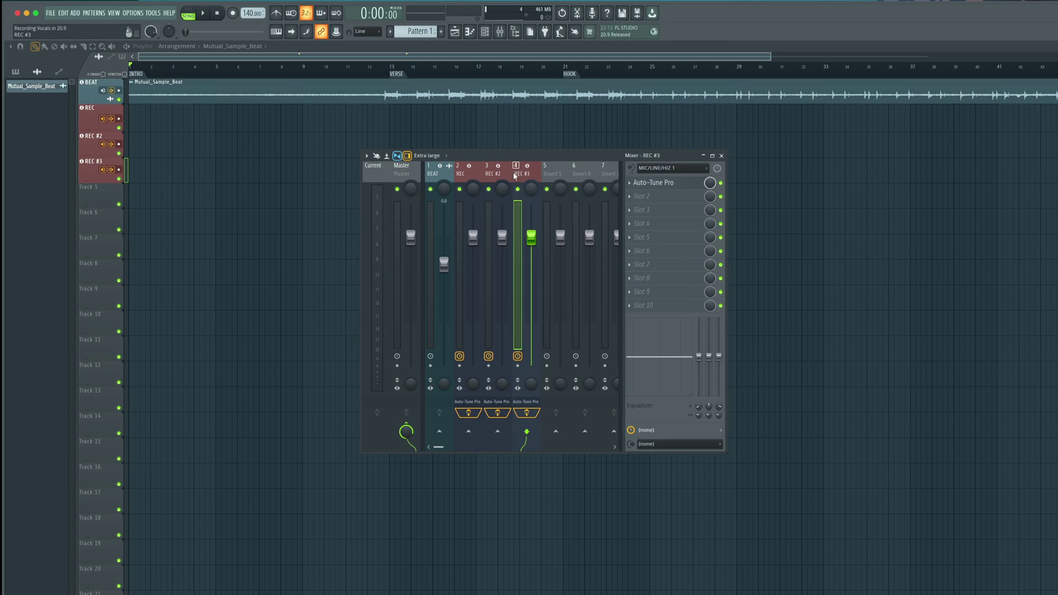
key("Right")
key("Right")
left_click(461, 174)
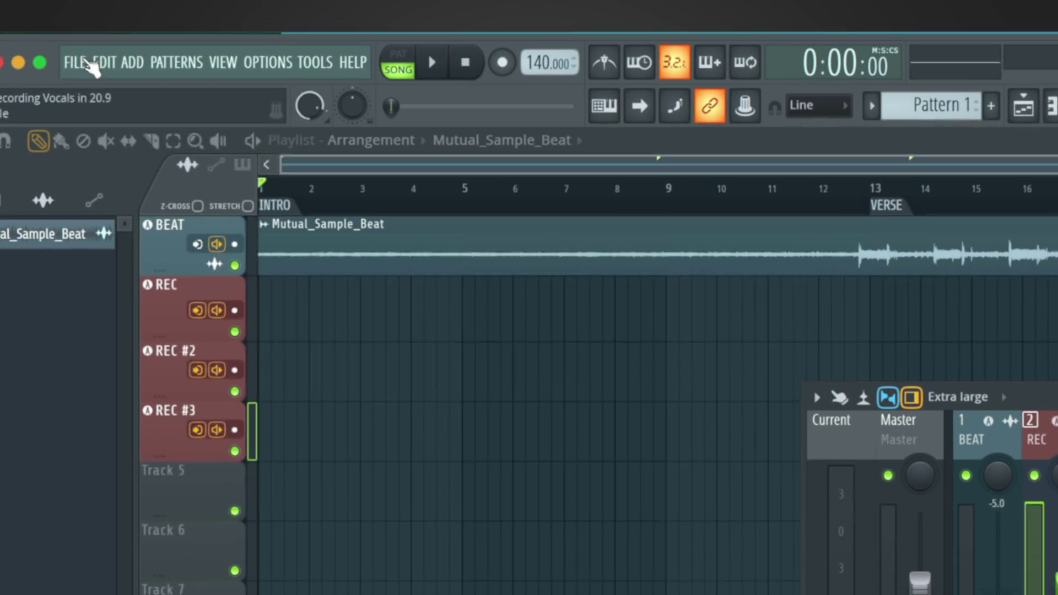
Start saving the project under a new name and browse to the Contents folder of FL Studio 20.app in Applications.
left_click(13, 12)
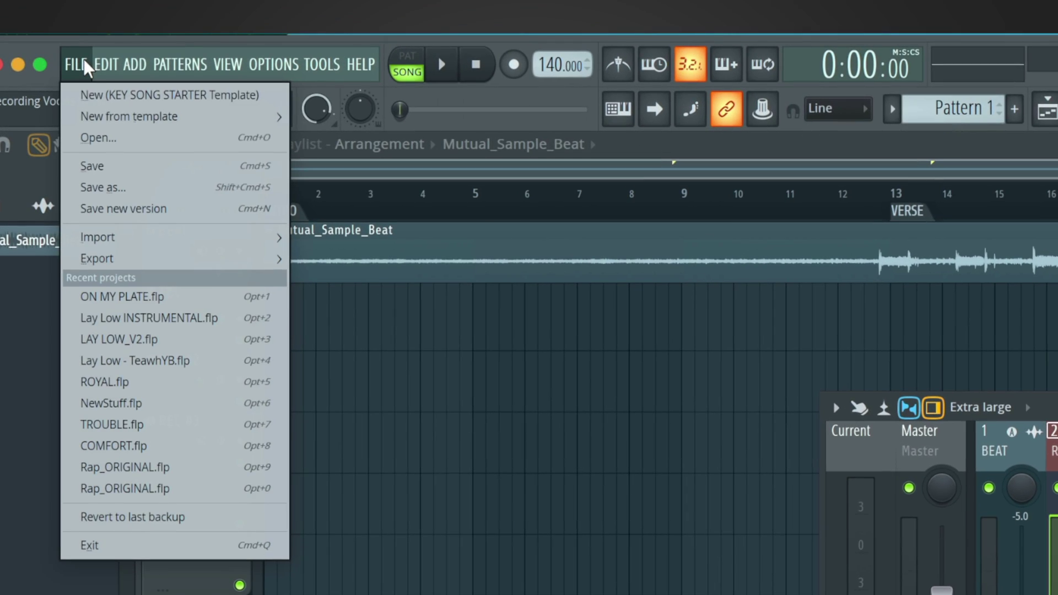
left_click(172, 189)
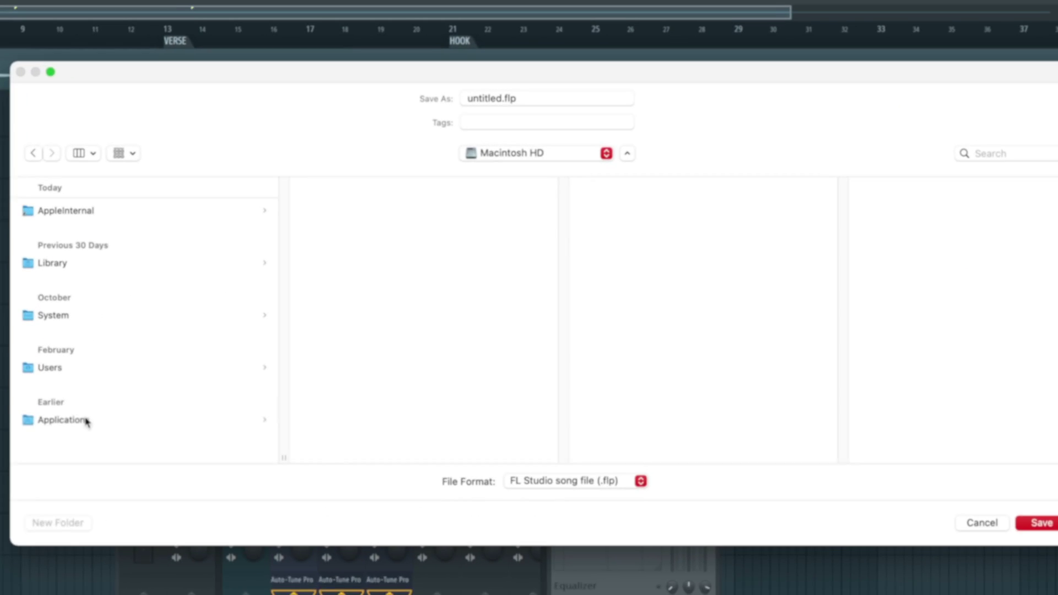
left_click(233, 355)
scroll(347, 407, "down", 3)
scroll(347, 409, "down", 1)
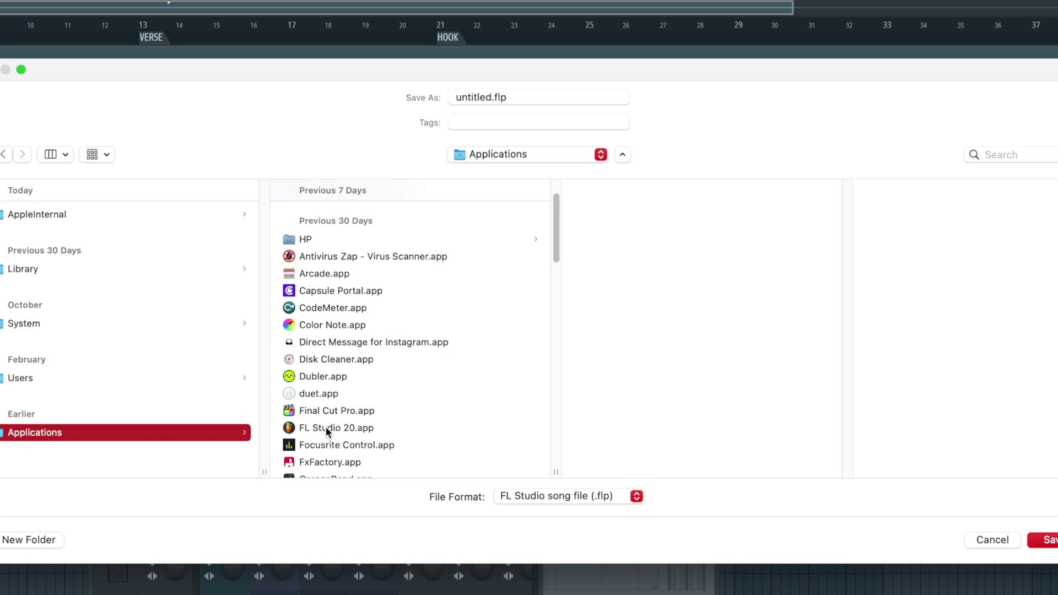
left_click(325, 428)
left_click(634, 212)
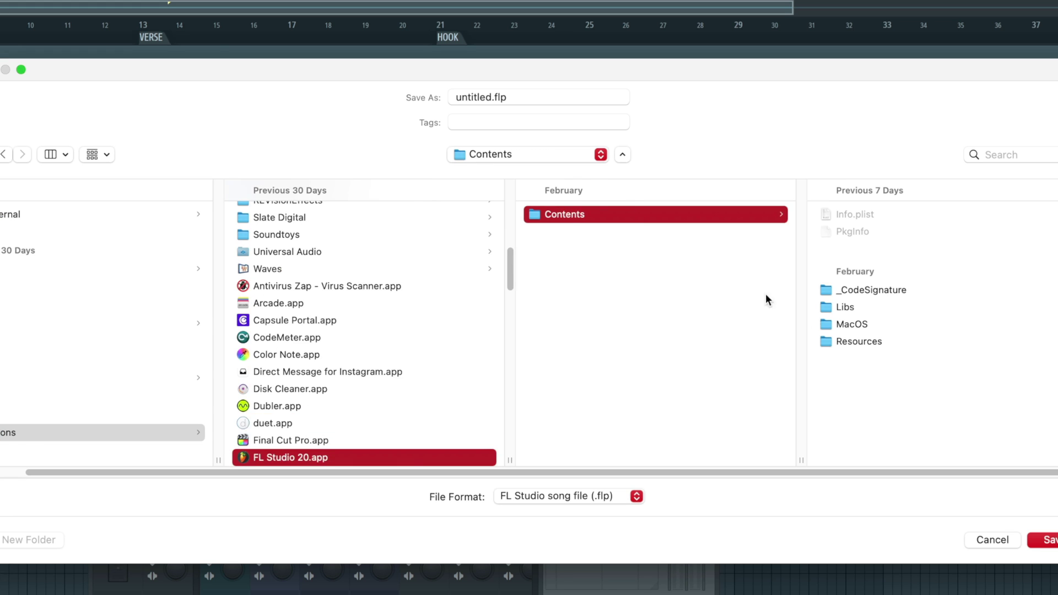
Choose Resources > FL > Data > Templates as the save location and replace the untitled.flp file name to store the project as a template.
left_click(560, 327)
left_click(561, 339)
left_click(865, 270)
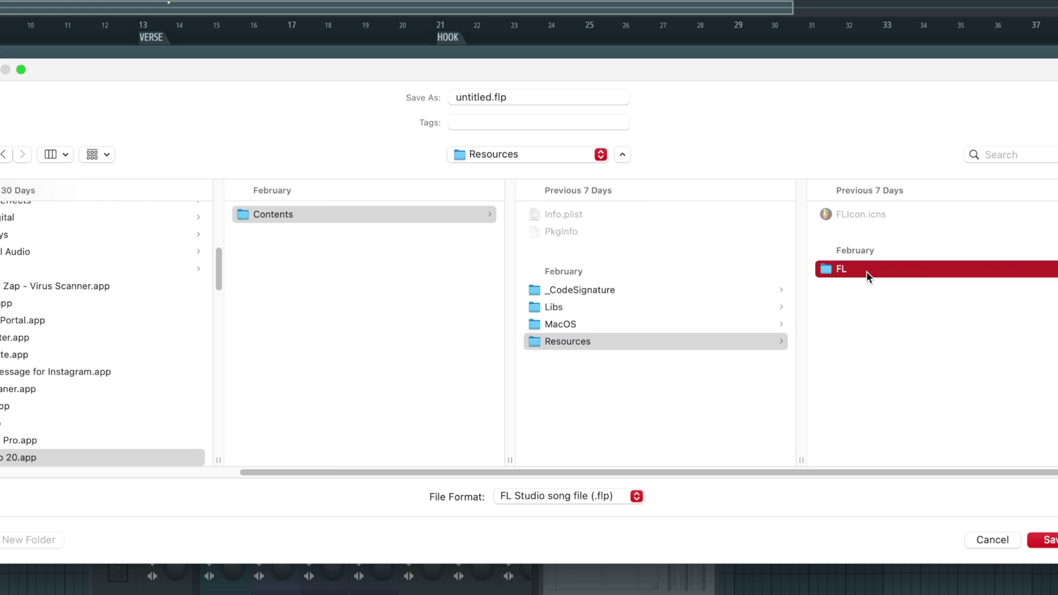
left_click(860, 324)
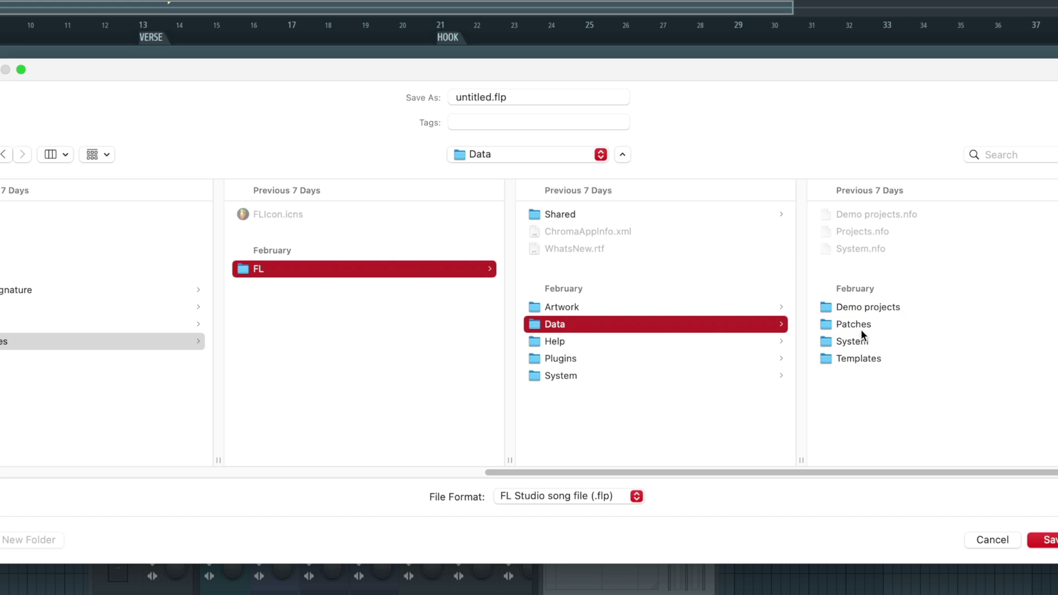
left_click(863, 360)
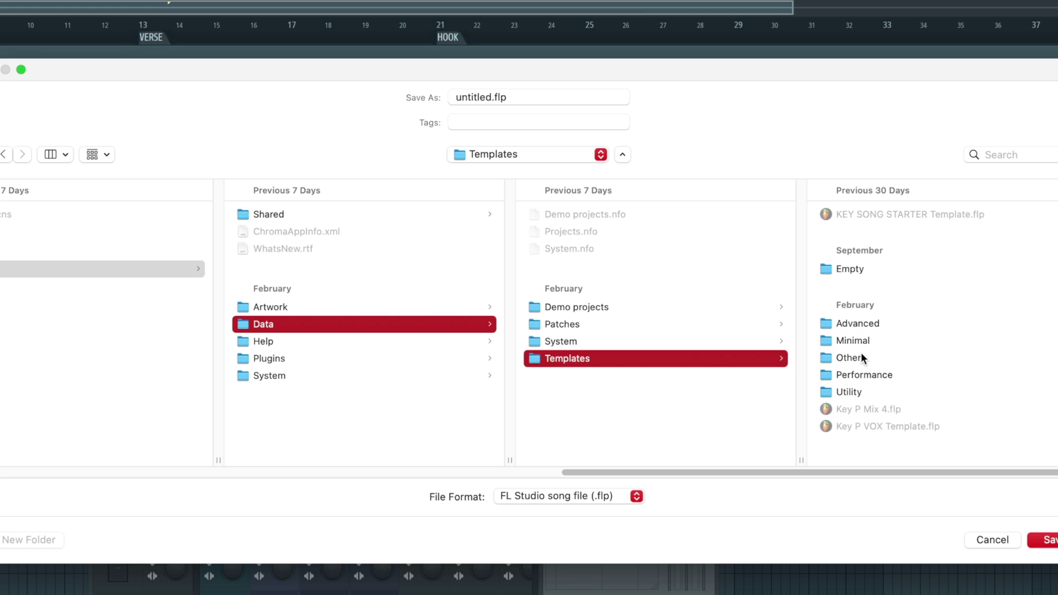
double_click(475, 96)
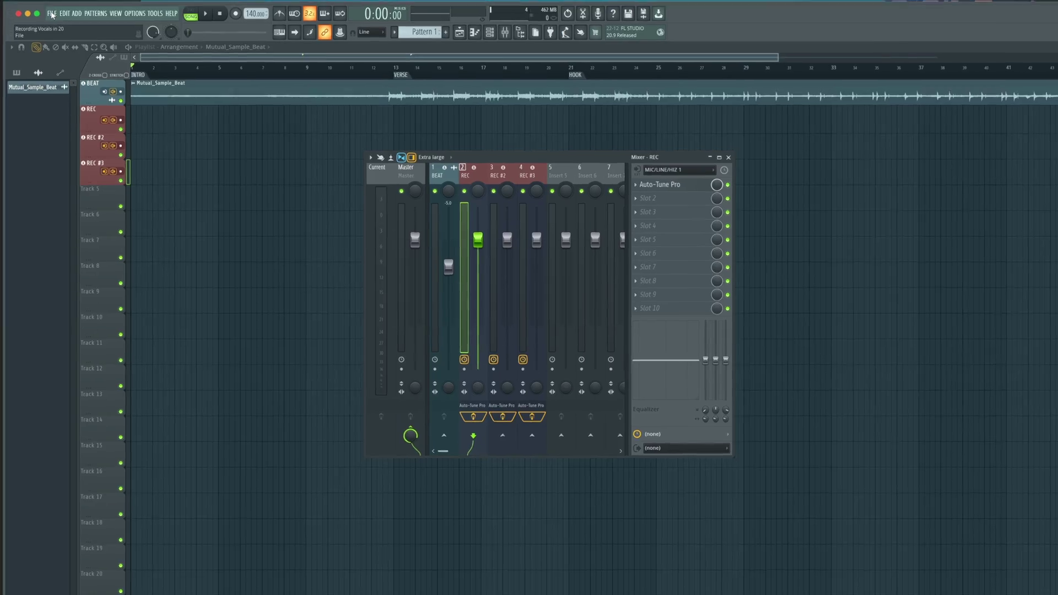
Open the default template setting and bring up its choice of templates.
left_click(61, 13)
mouse_move(329, 94)
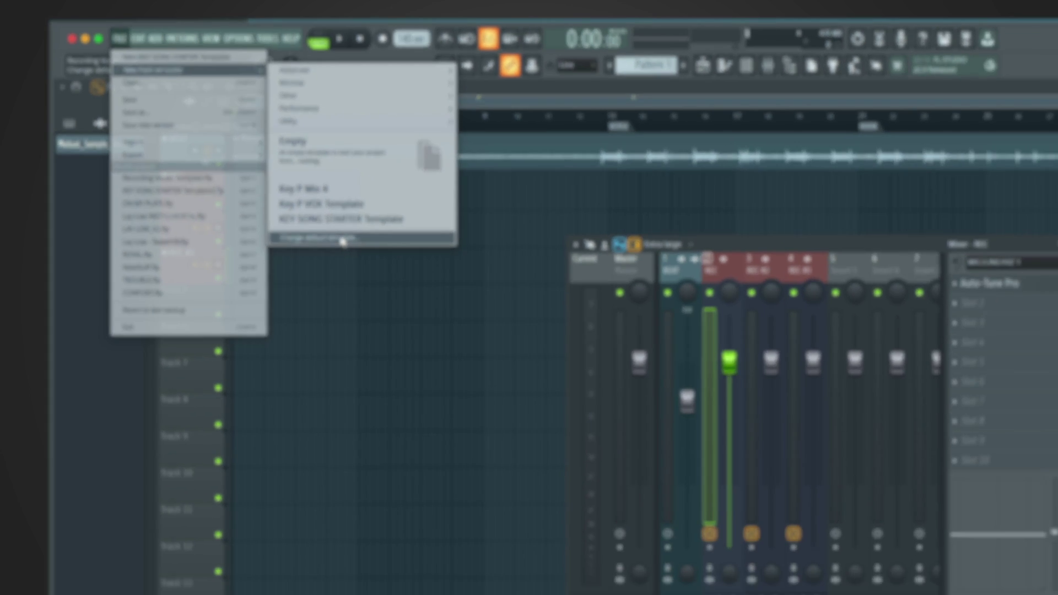
left_click(399, 290)
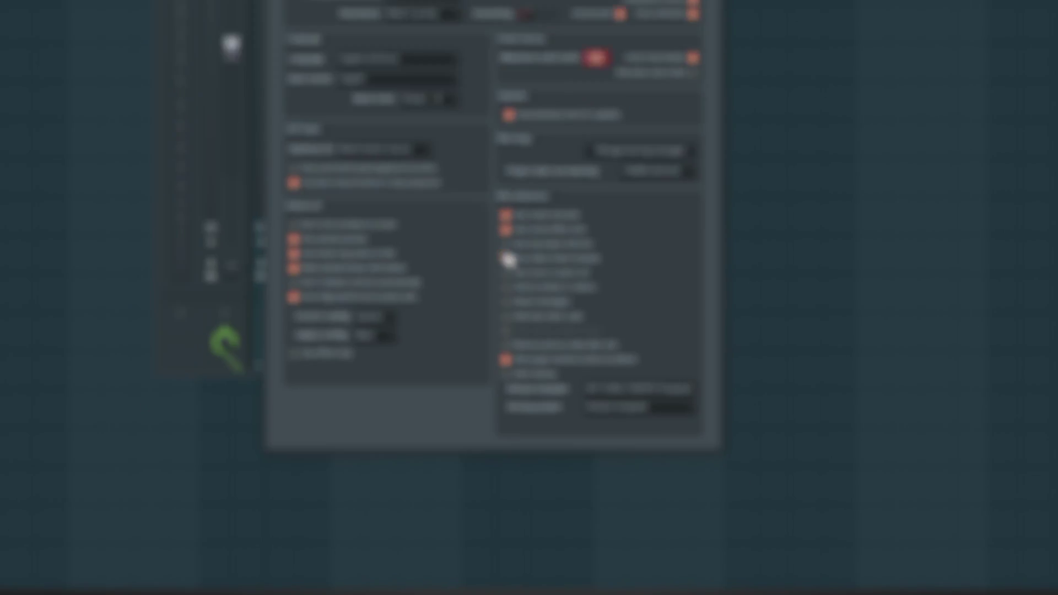
left_click(669, 391)
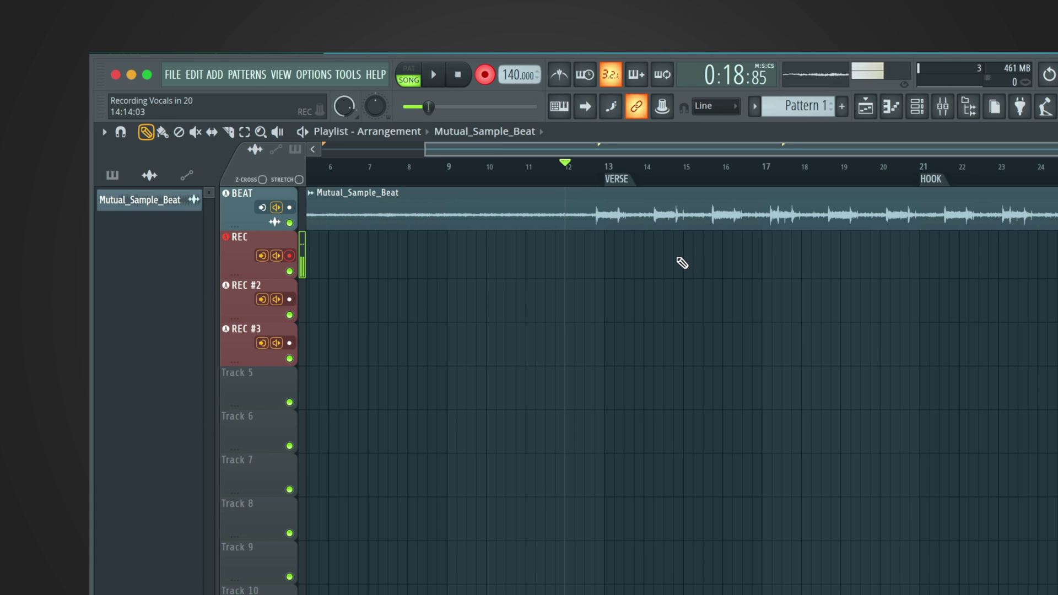
Record a vocal take on the REC track from bar 12 into the verse and play it back.
key("space")
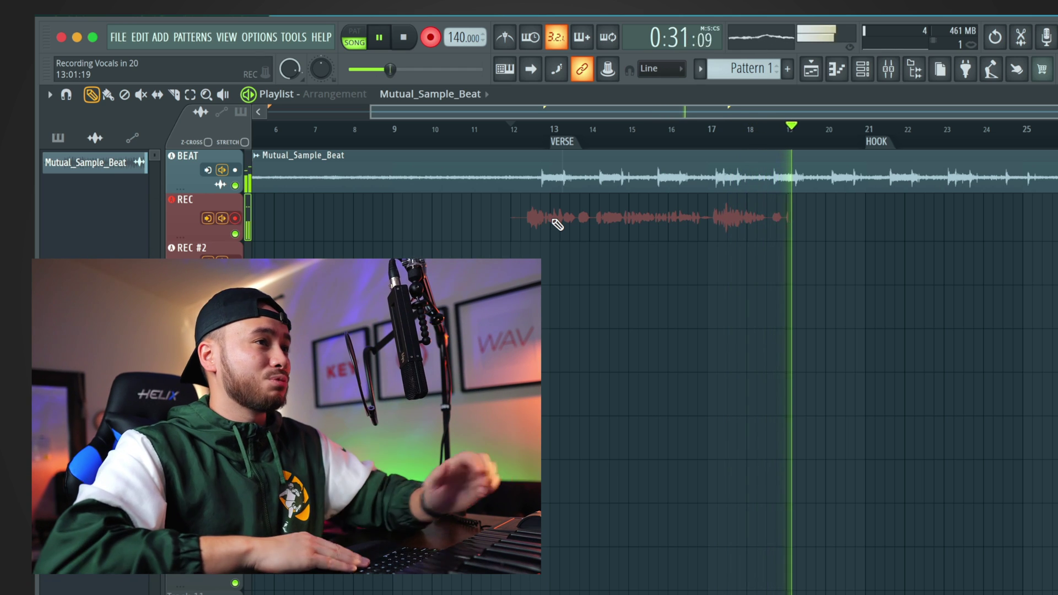
key("space")
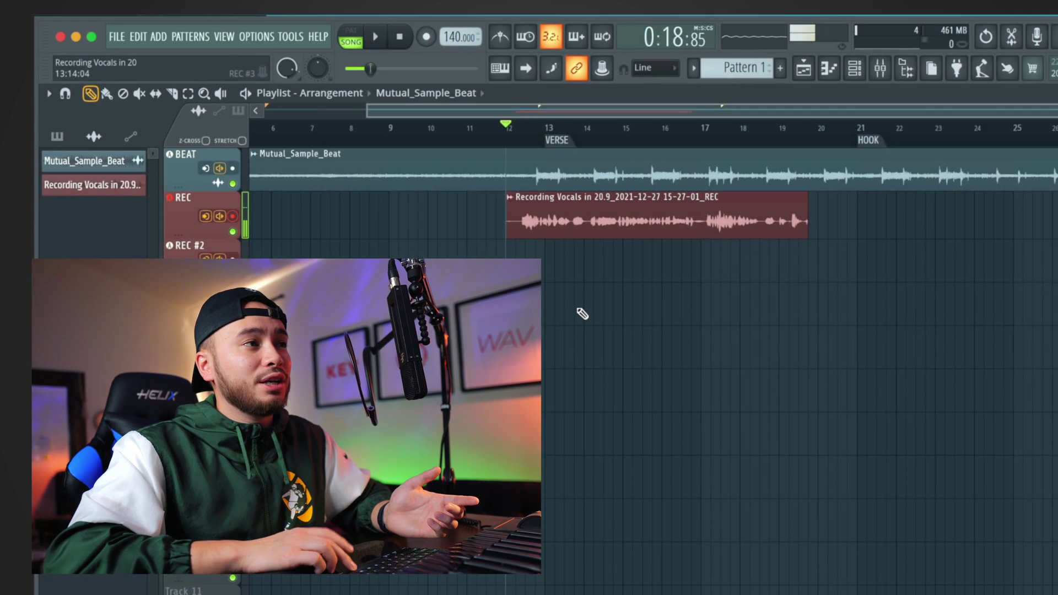
key("space")
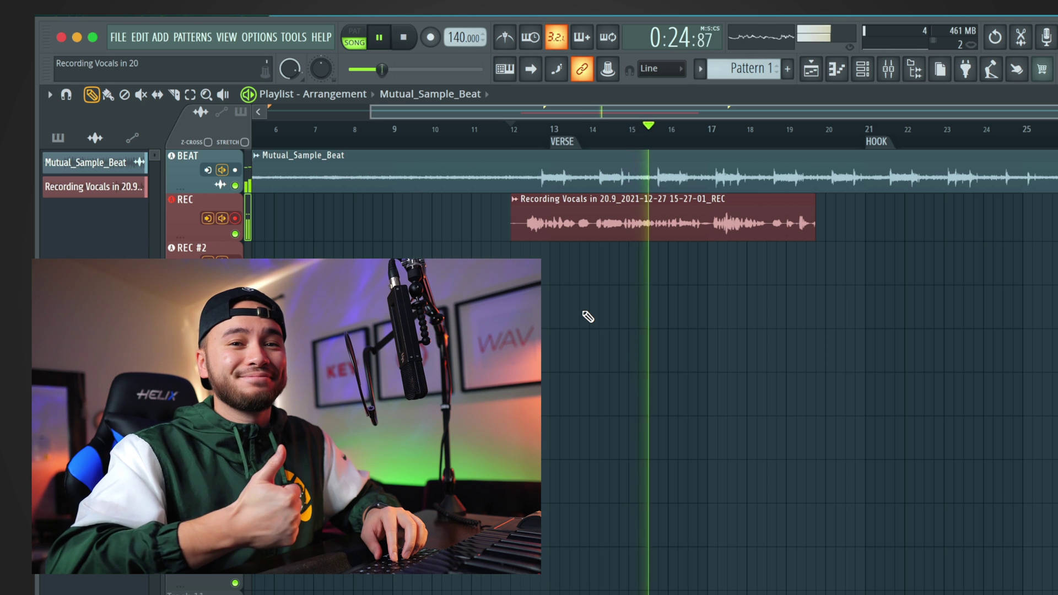
key("space")
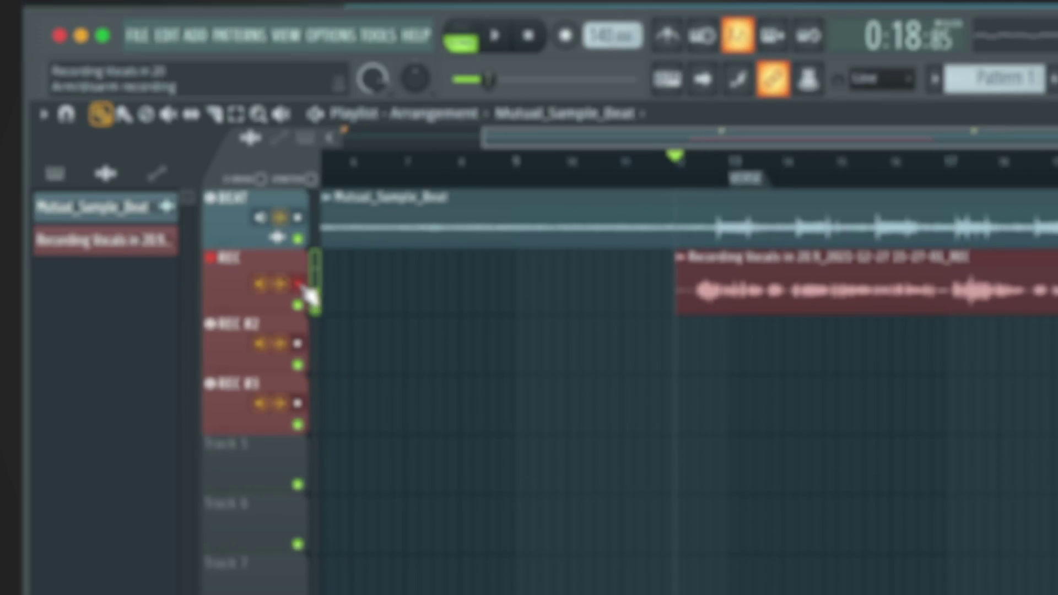
Disarm the REC track, arm REC #2 and record a second vocal take from bar 12.
left_click(235, 219)
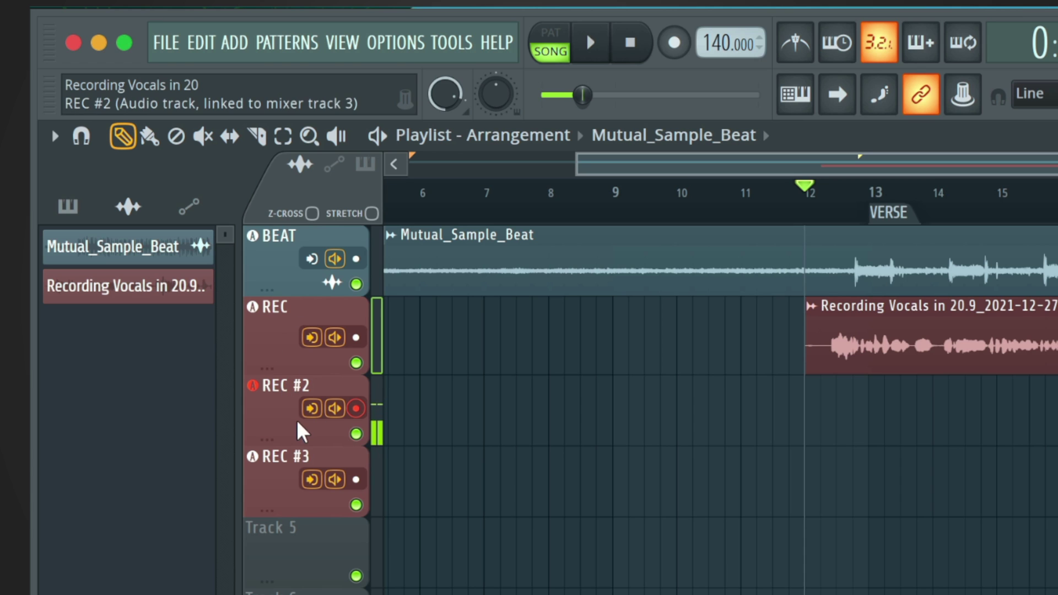
key("r")
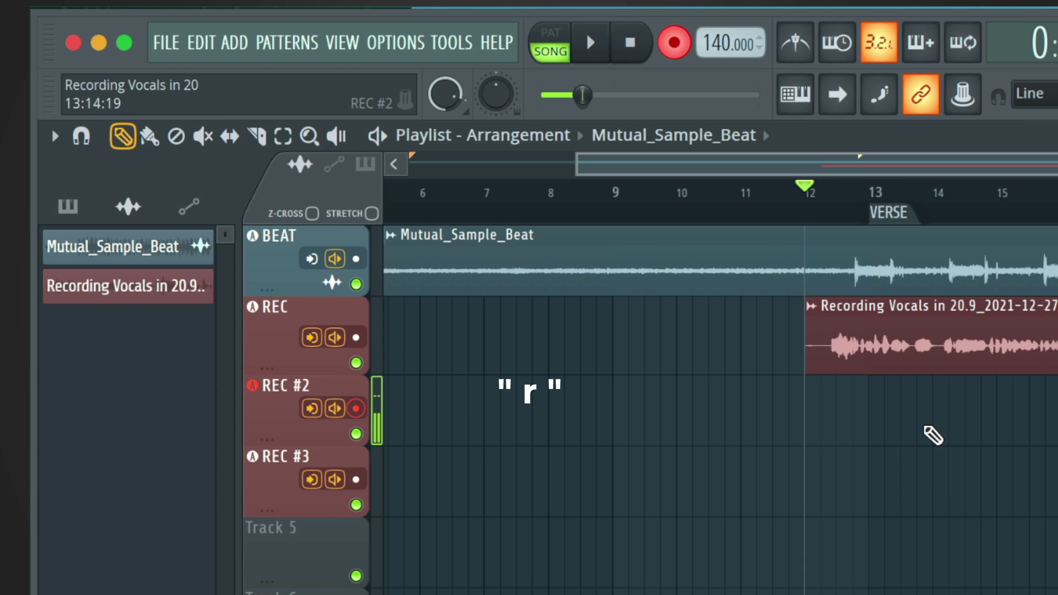
key("space")
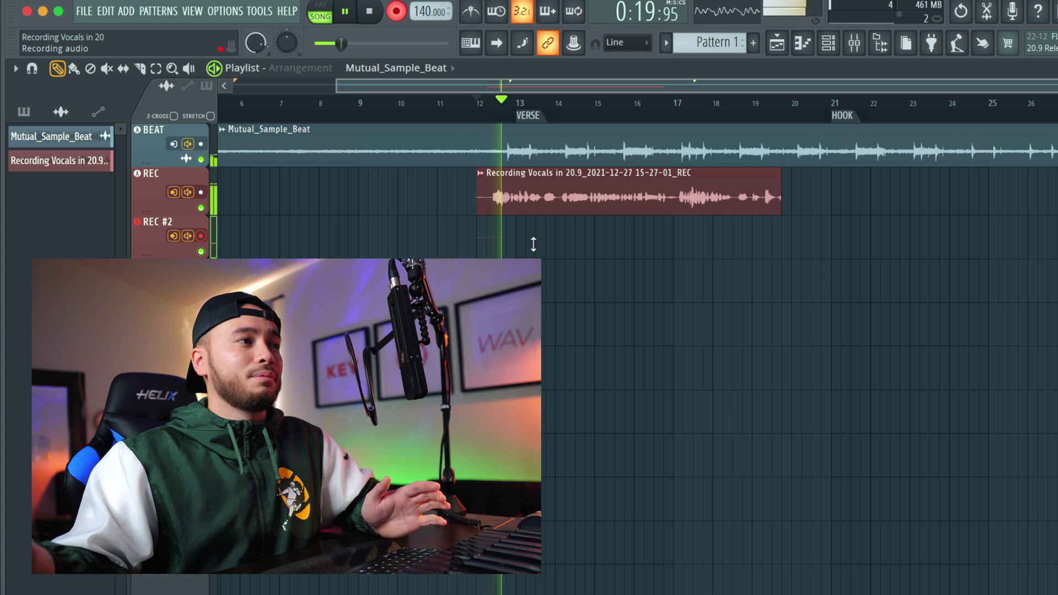